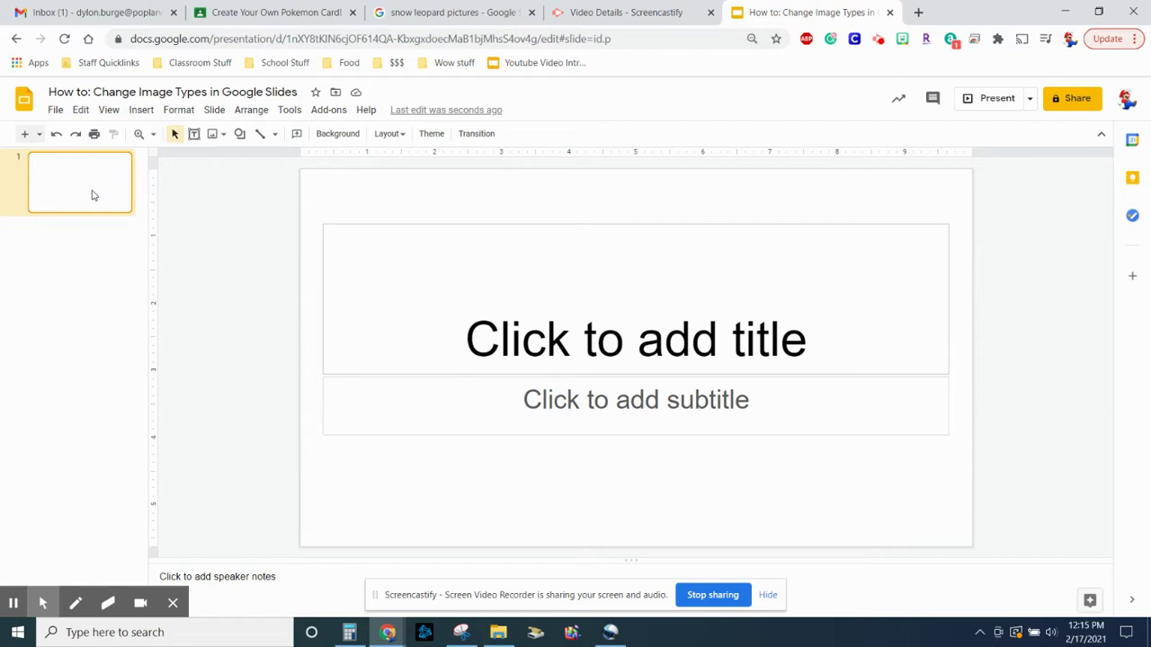
- Delete the title slide and add a new slide with the Blank layout
{"action": "key", "text": "Delete"}
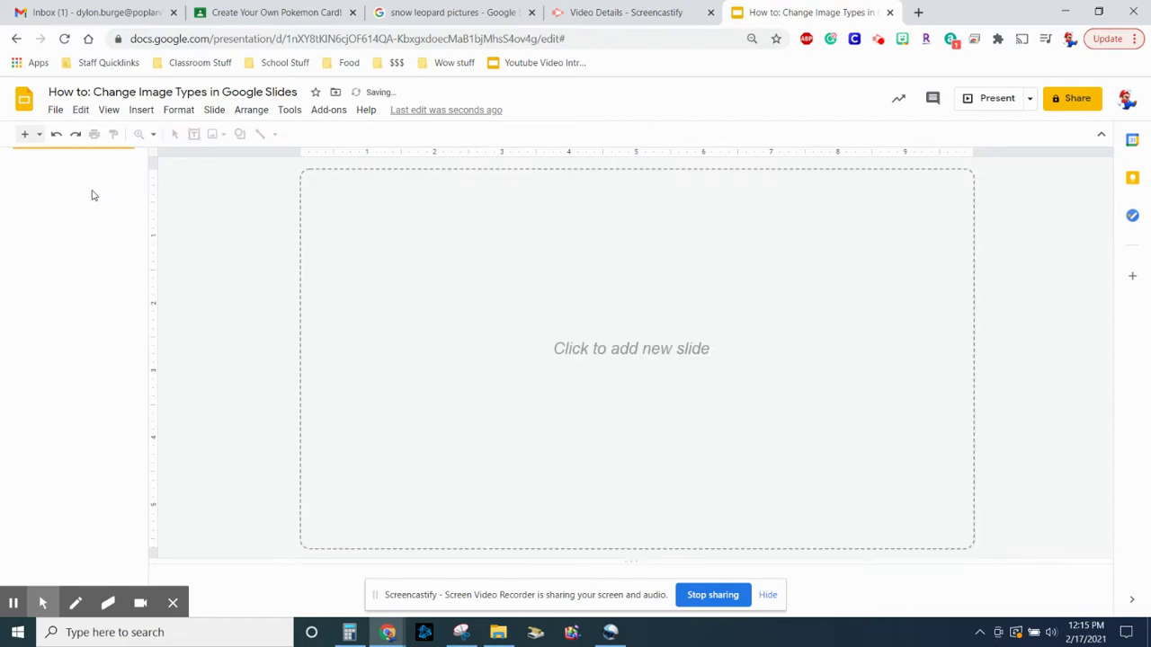
{"action": "left_click", "coordinate": [38, 135]}
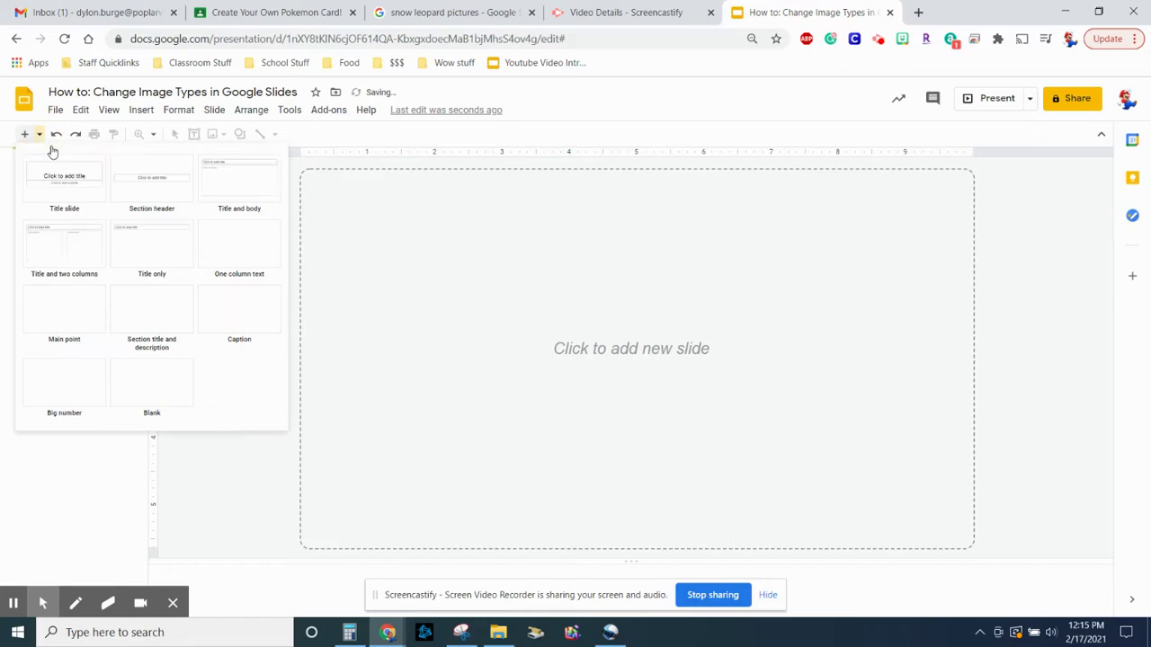
{"action": "left_click", "coordinate": [162, 378]}
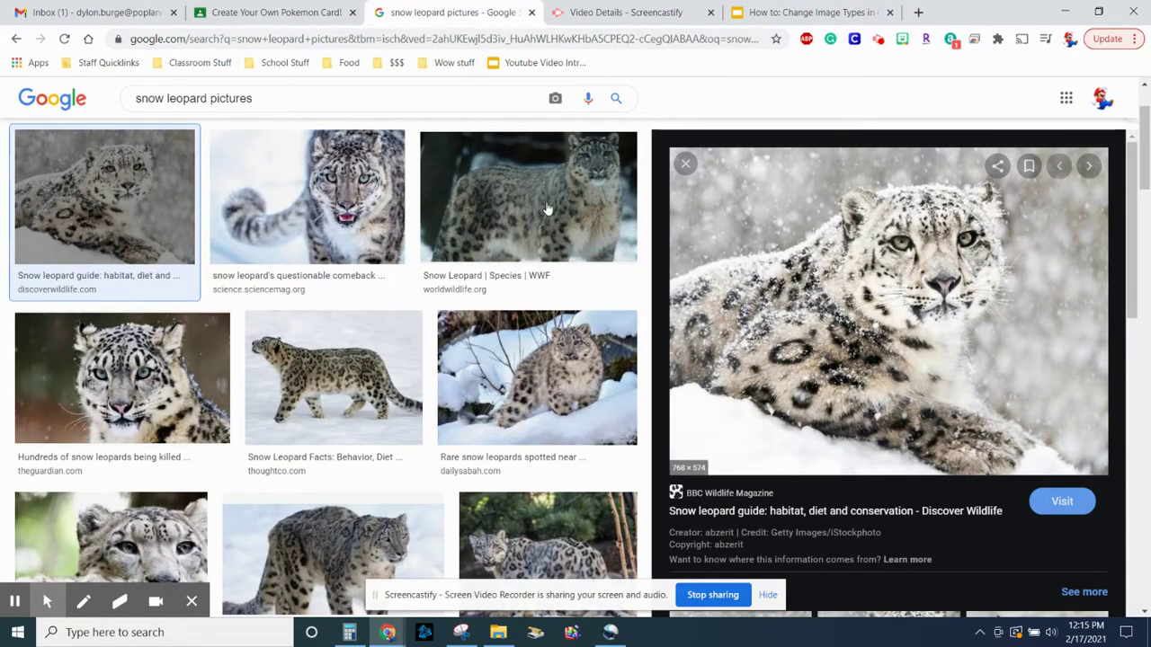
- In the image search results, open the science.sciencemag.org snow leopard picture and try saving or copying it
{"action": "left_click", "coordinate": [288, 172]}
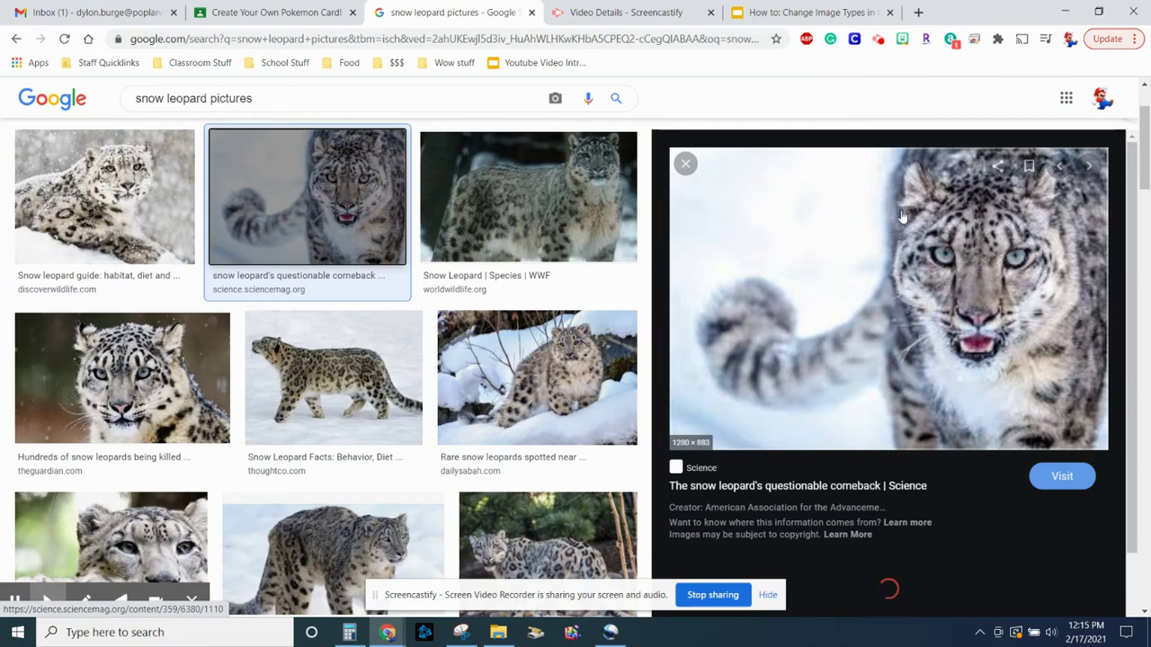
{"action": "right_click", "coordinate": [835, 243]}
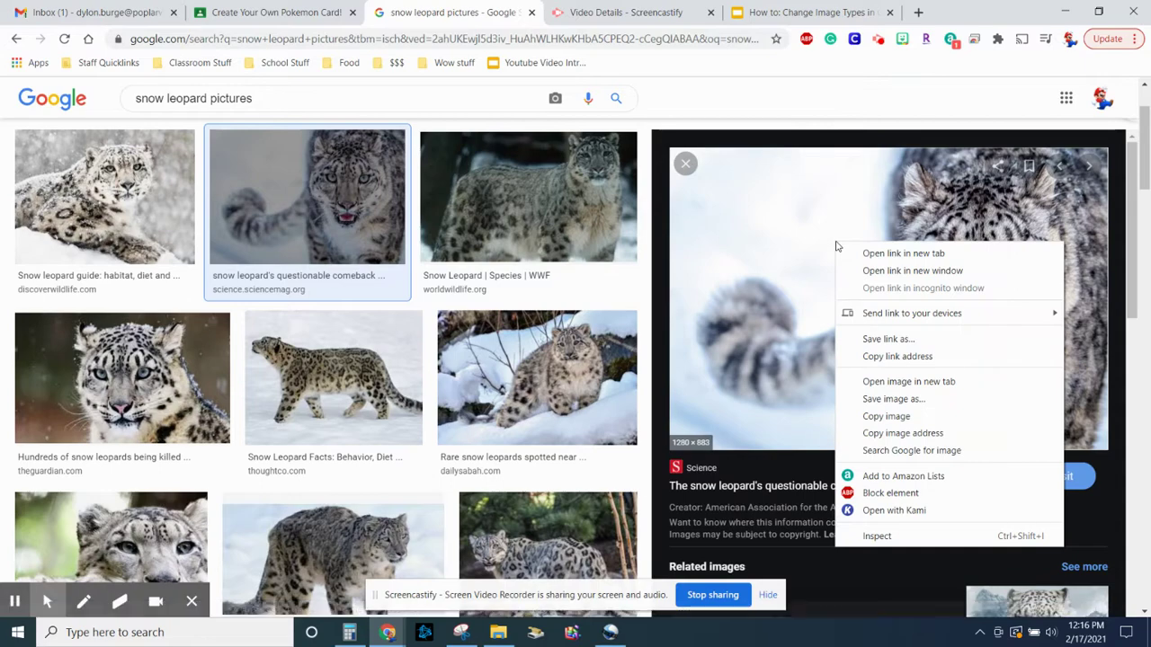
{"action": "left_click", "coordinate": [930, 401]}
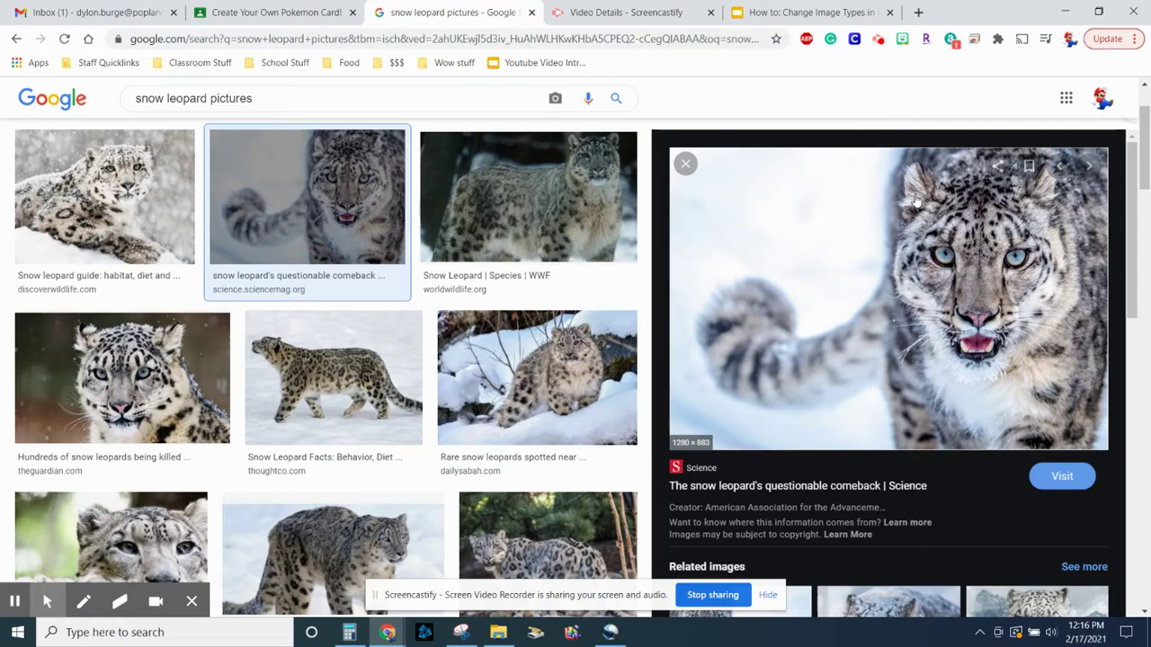
{"action": "right_click", "coordinate": [846, 219]}
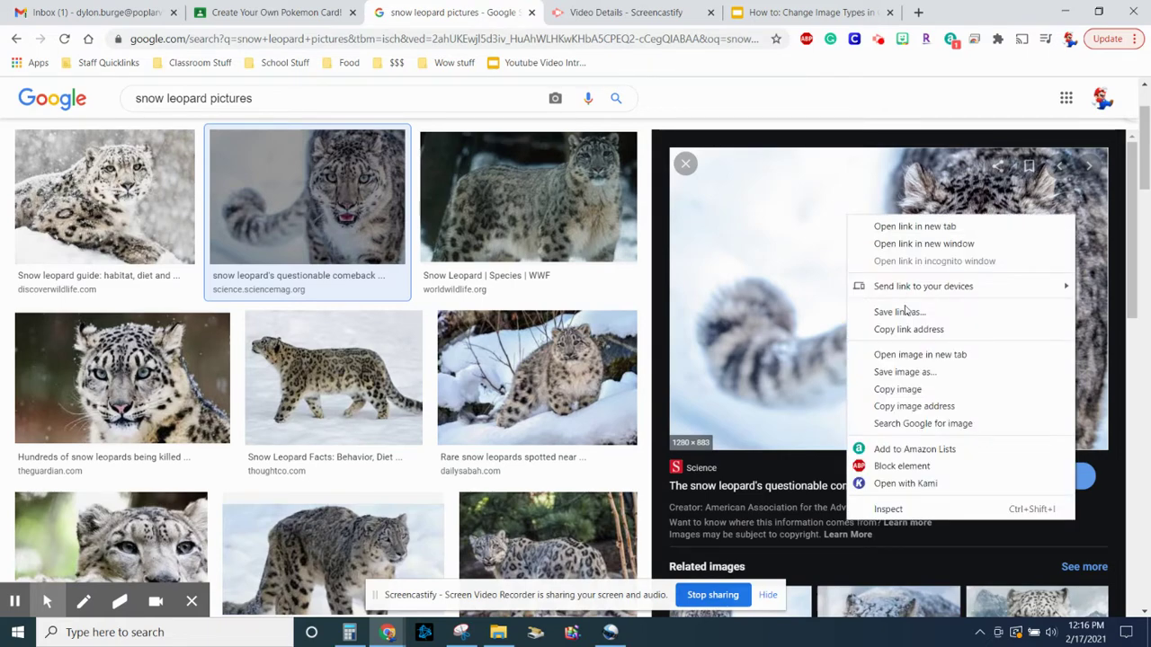
{"action": "left_click", "coordinate": [913, 390]}
- Switch back to the Google Slides presentation and insert the image file "download (1)" from the computer's Downloads folder
{"action": "left_click", "coordinate": [791, 13]}
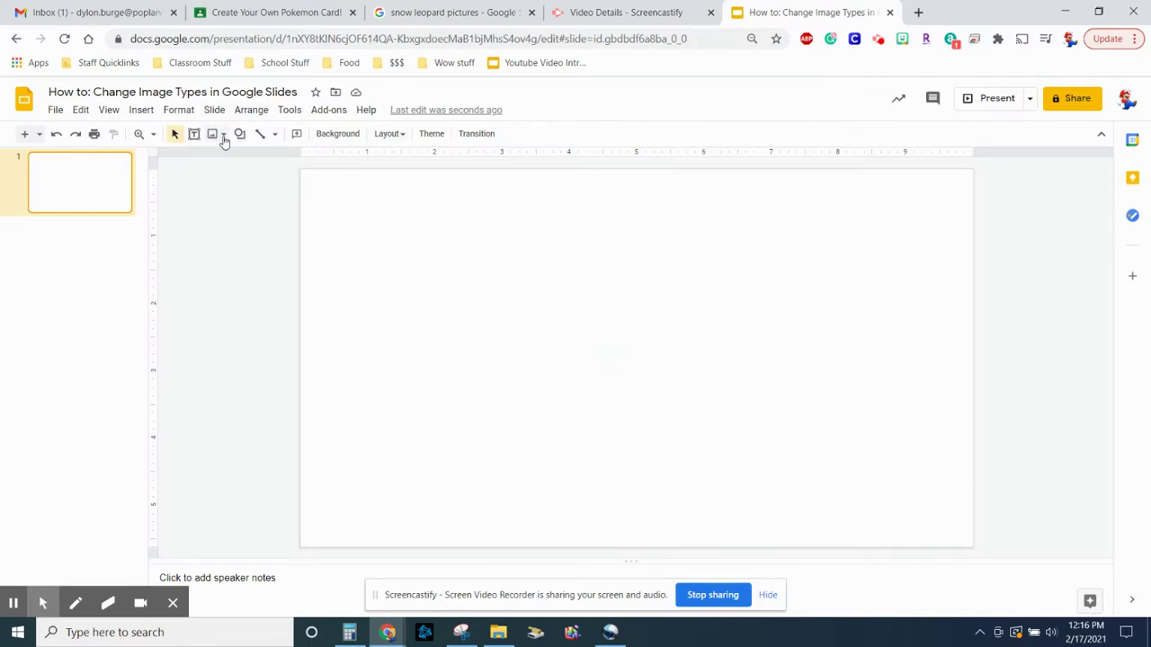
{"action": "left_click", "coordinate": [219, 139]}
{"action": "left_click", "coordinate": [243, 159]}
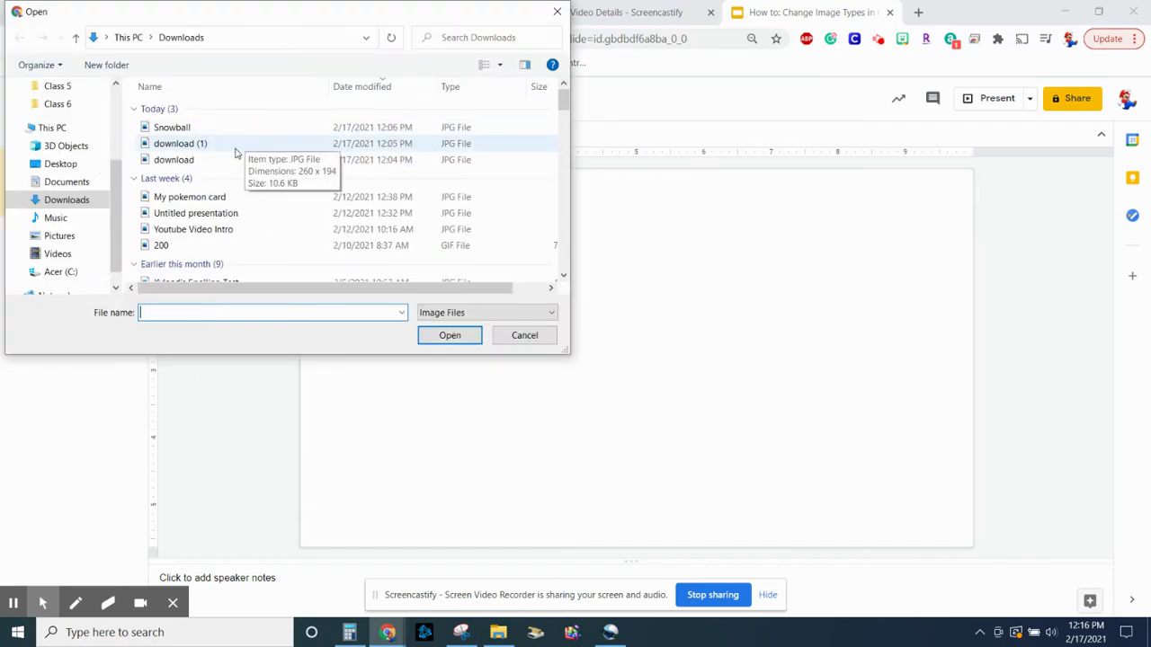
{"action": "double_click", "coordinate": [234, 150]}
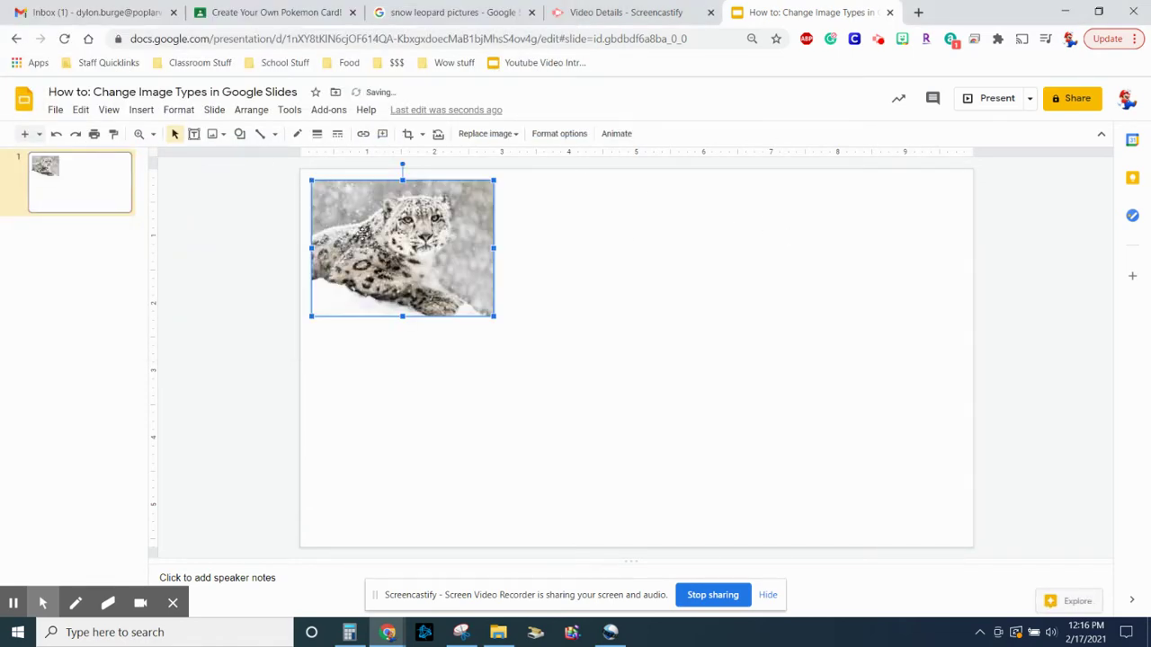
- Enlarge and reposition the snow leopard image until it fills the slide's full height, leaving margins on both sides
{"action": "left_click_drag", "start_coordinate": [436, 251], "coordinate": [558, 275]}
{"action": "left_click_drag", "start_coordinate": [592, 338], "coordinate": [816, 480]}
{"action": "left_click_drag", "start_coordinate": [725, 419], "coordinate": [617, 389]}
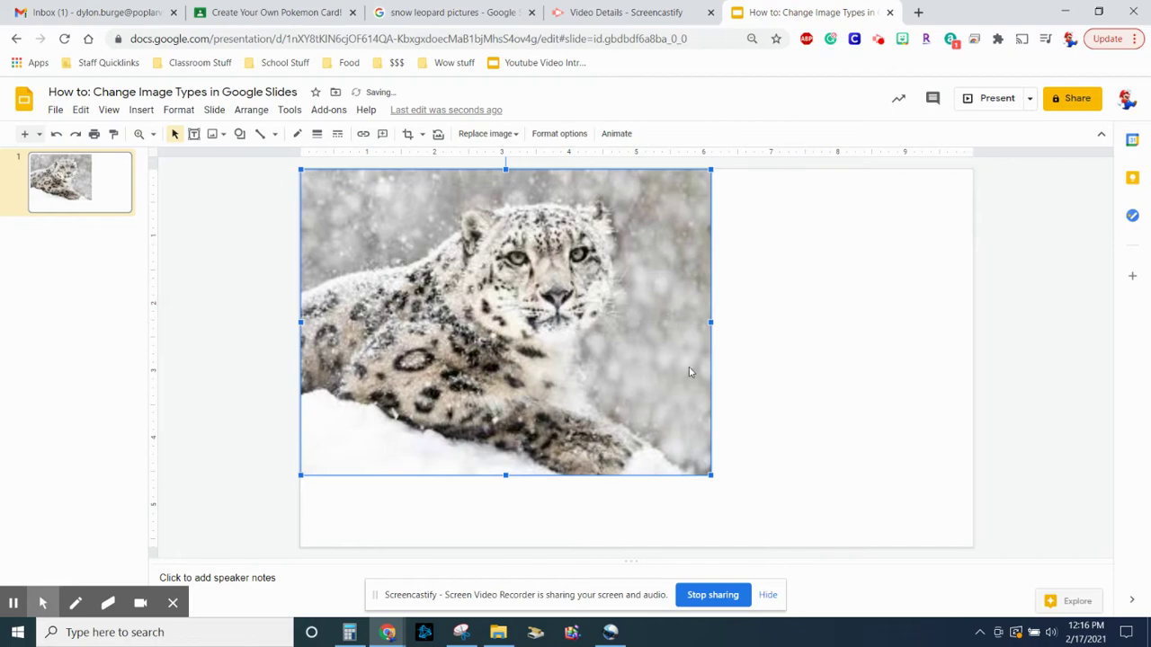
{"action": "left_click_drag", "start_coordinate": [616, 347], "coordinate": [706, 361]}
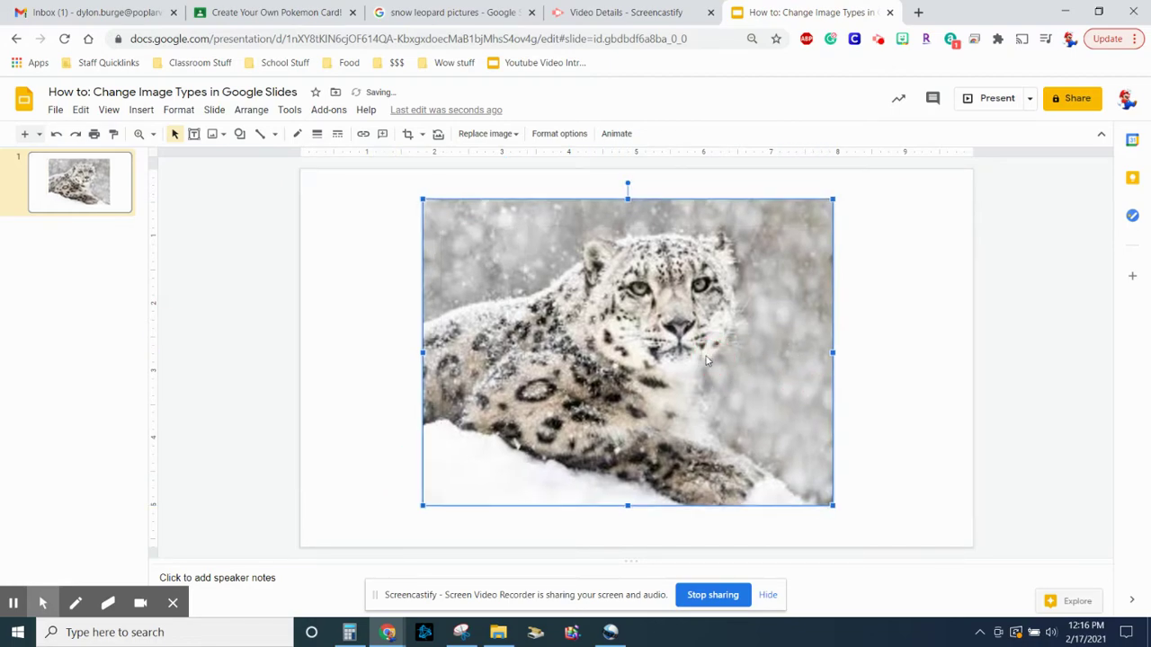
{"action": "left_click", "coordinate": [350, 258]}
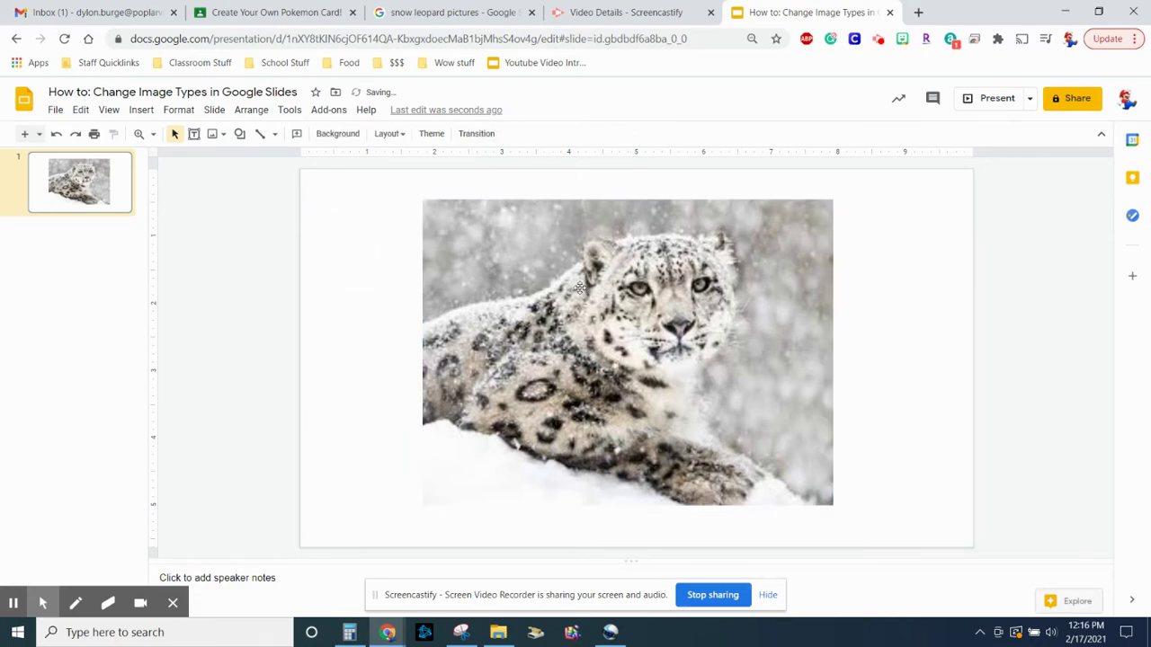
{"action": "left_click_drag", "start_coordinate": [610, 313], "coordinate": [596, 266]}
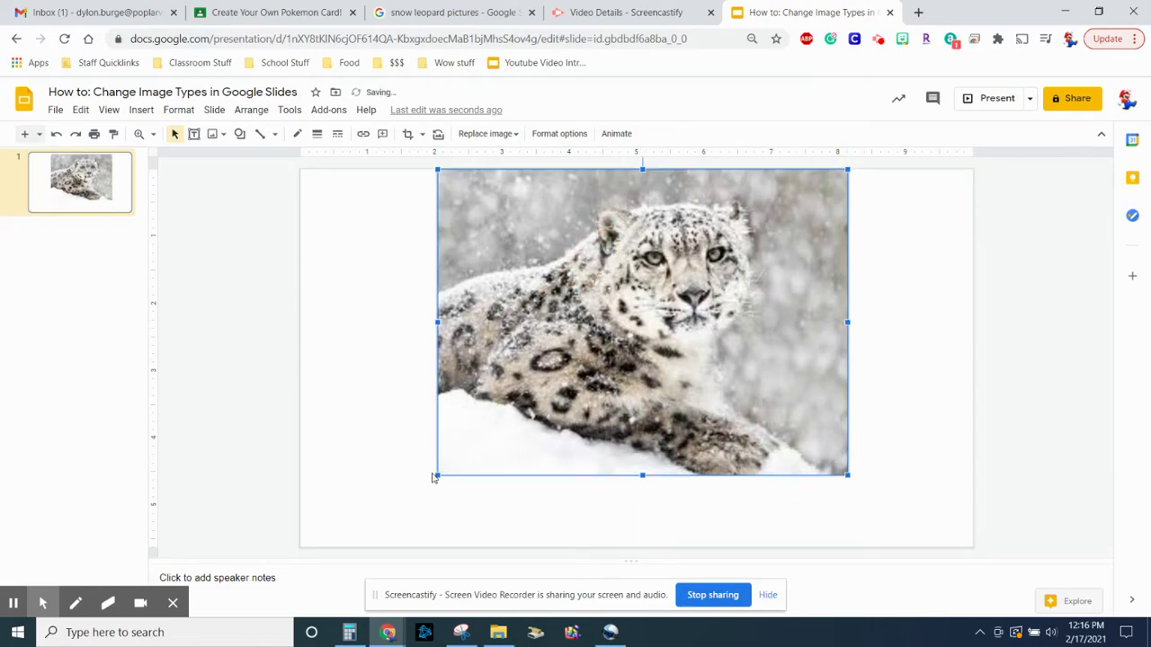
{"action": "left_click", "coordinate": [521, 333]}
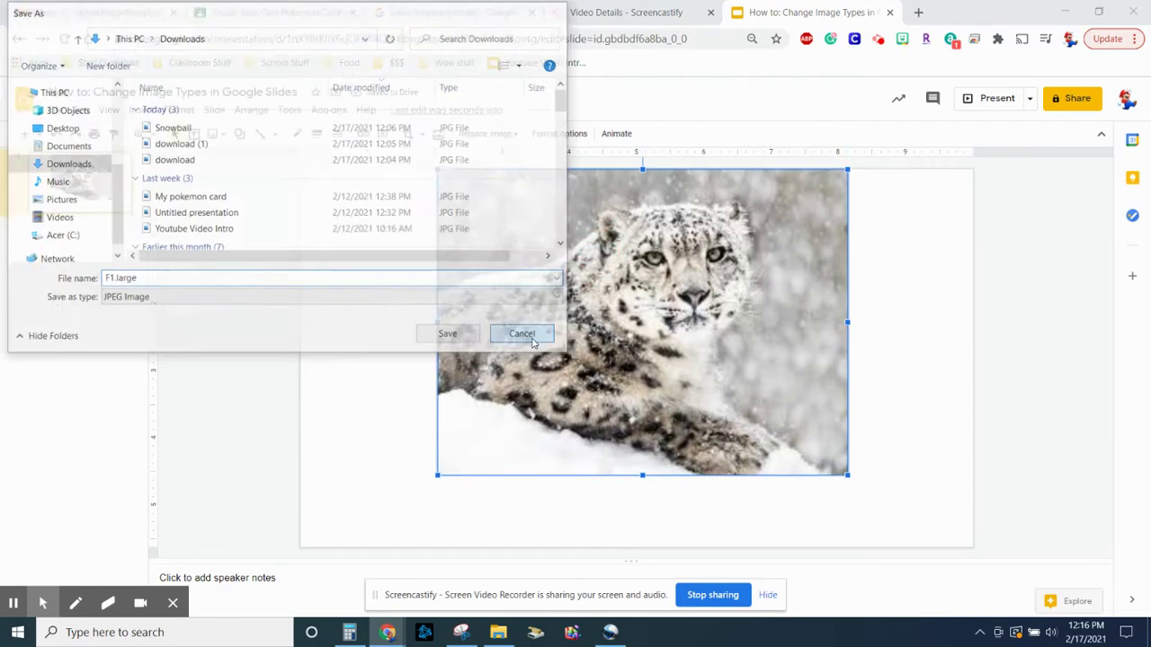
{"action": "left_click_drag", "start_coordinate": [437, 475], "coordinate": [340, 523]}
- Try aligning the image to the slide's left edge and stretching it to the full slide width, and undo both changes
{"action": "left_click_drag", "start_coordinate": [340, 357], "coordinate": [305, 363]}
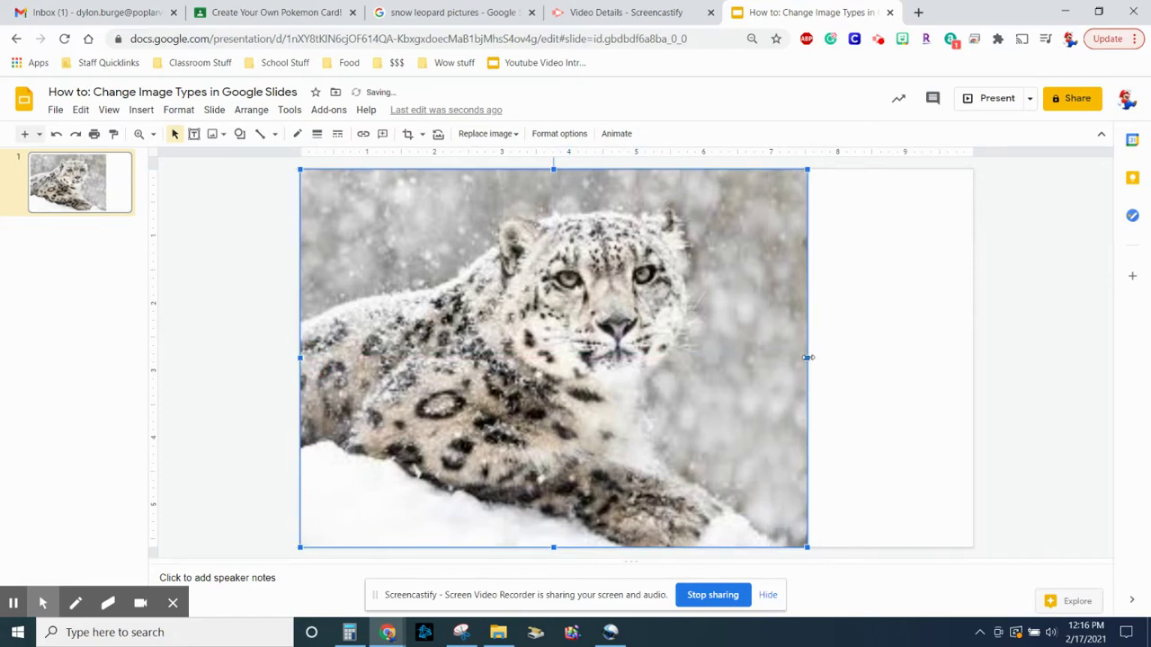
{"action": "left_click_drag", "start_coordinate": [808, 357], "coordinate": [973, 362]}
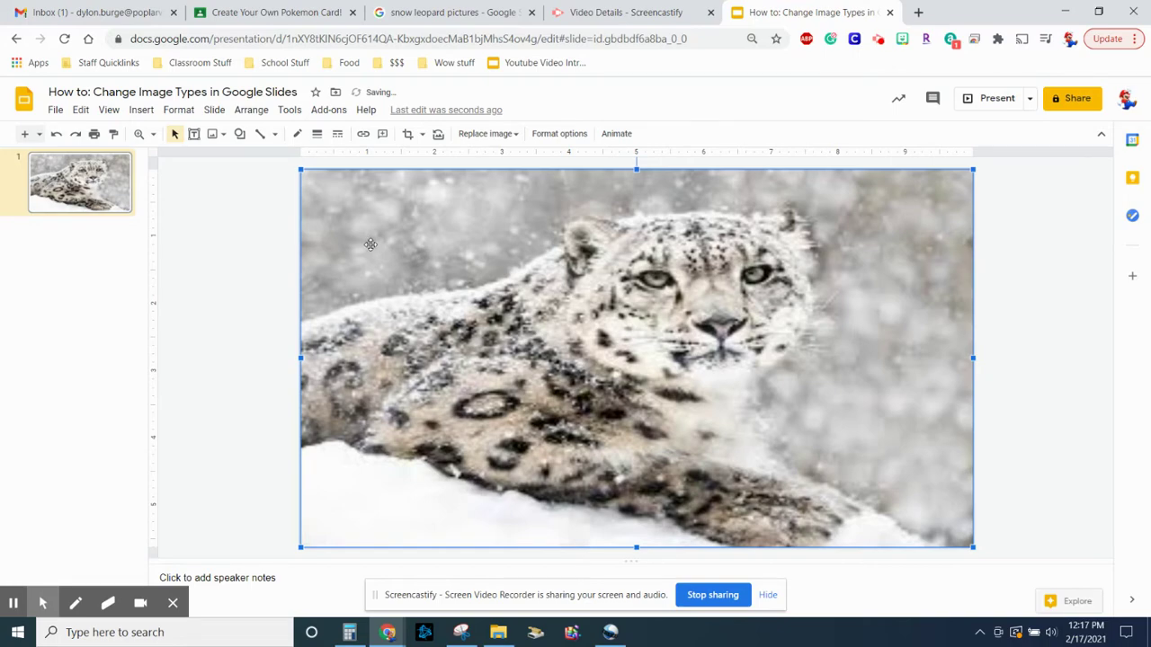
{"action": "key", "text": "ctrl+z"}
{"action": "key", "text": "ctrl+z"}
- Set the slide's background to a solid very light gray
{"action": "left_click", "coordinate": [223, 241]}
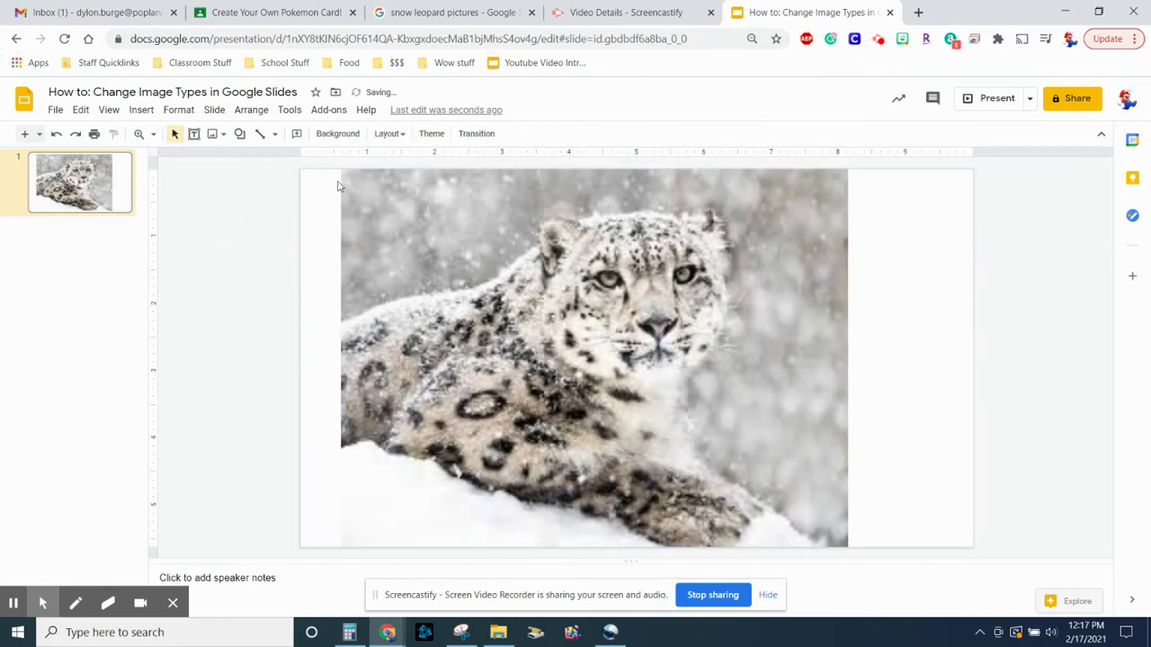
{"action": "left_click", "coordinate": [337, 133]}
{"action": "left_click", "coordinate": [674, 315]}
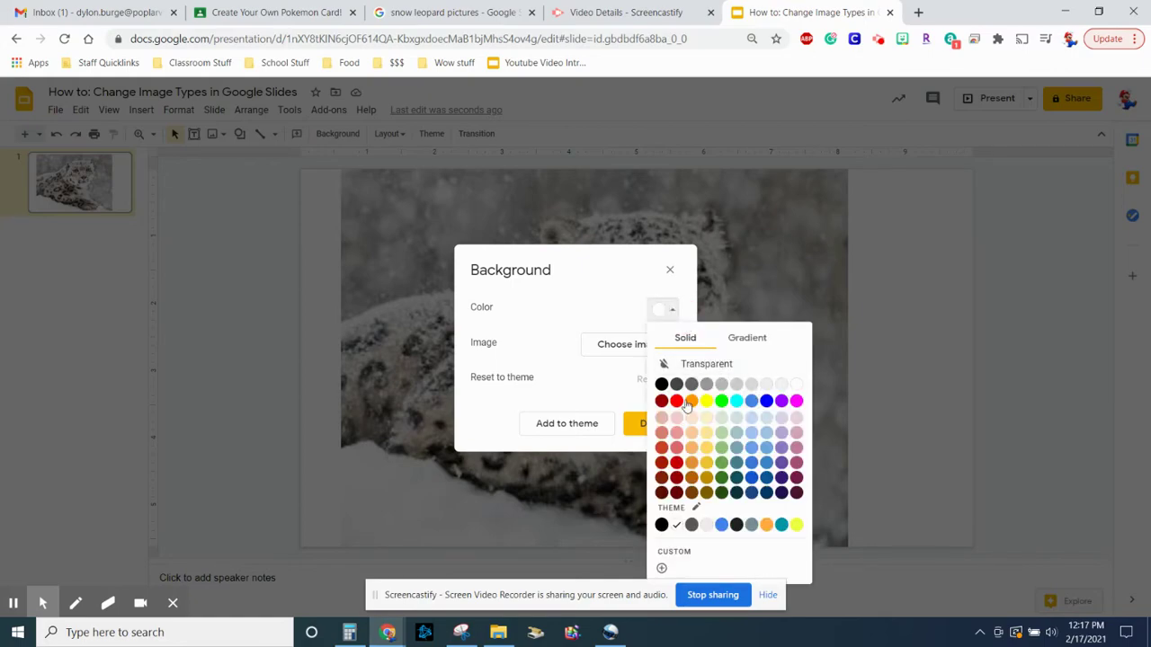
{"action": "left_click", "coordinate": [786, 386]}
{"action": "left_click", "coordinate": [658, 420]}
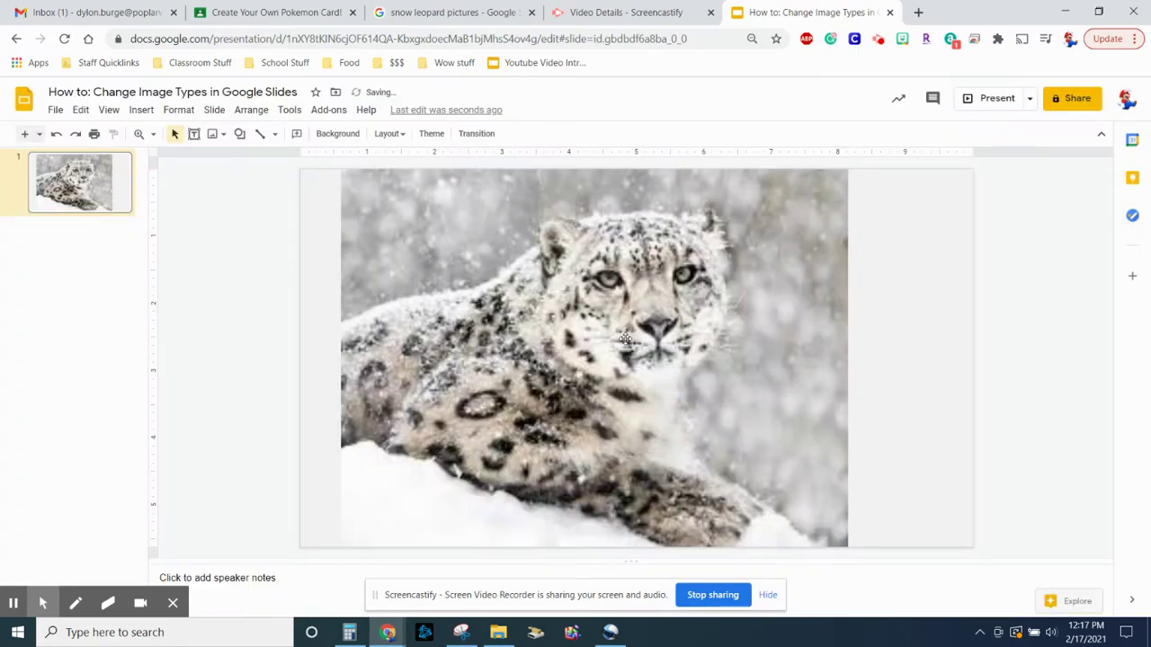
- Nudge the snow leopard image slightly to the right, closer to the slide's horizontal centre, and deselect it
{"action": "left_click_drag", "start_coordinate": [629, 339], "coordinate": [635, 344]}
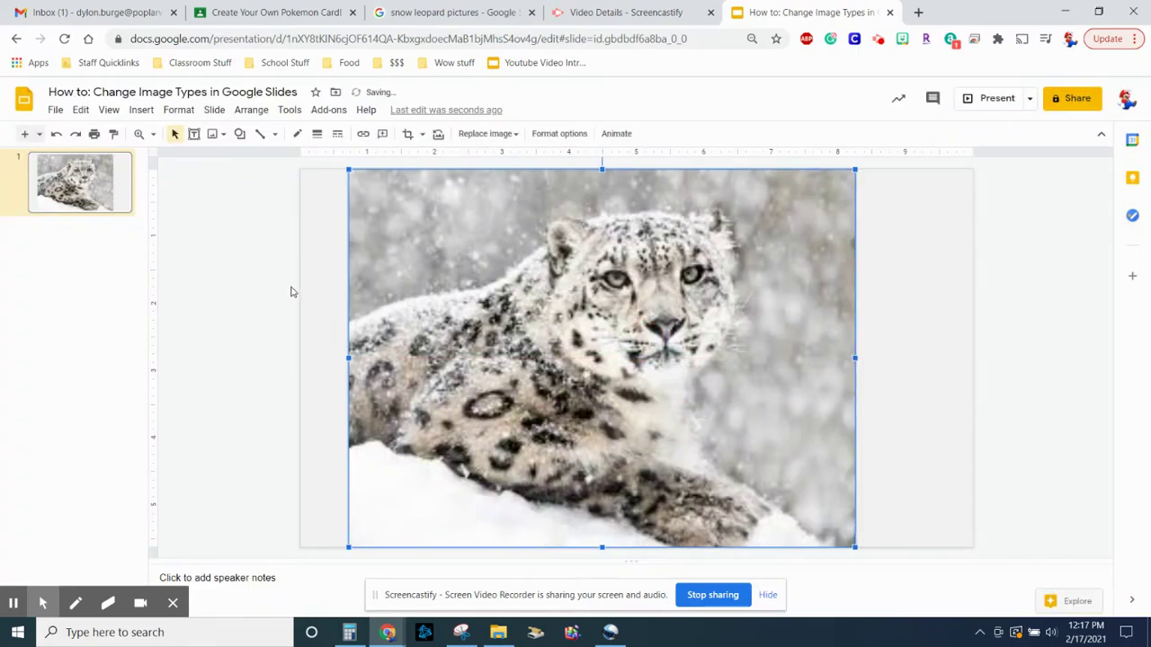
{"action": "left_click", "coordinate": [235, 284]}
{"action": "left_click", "coordinate": [625, 300]}
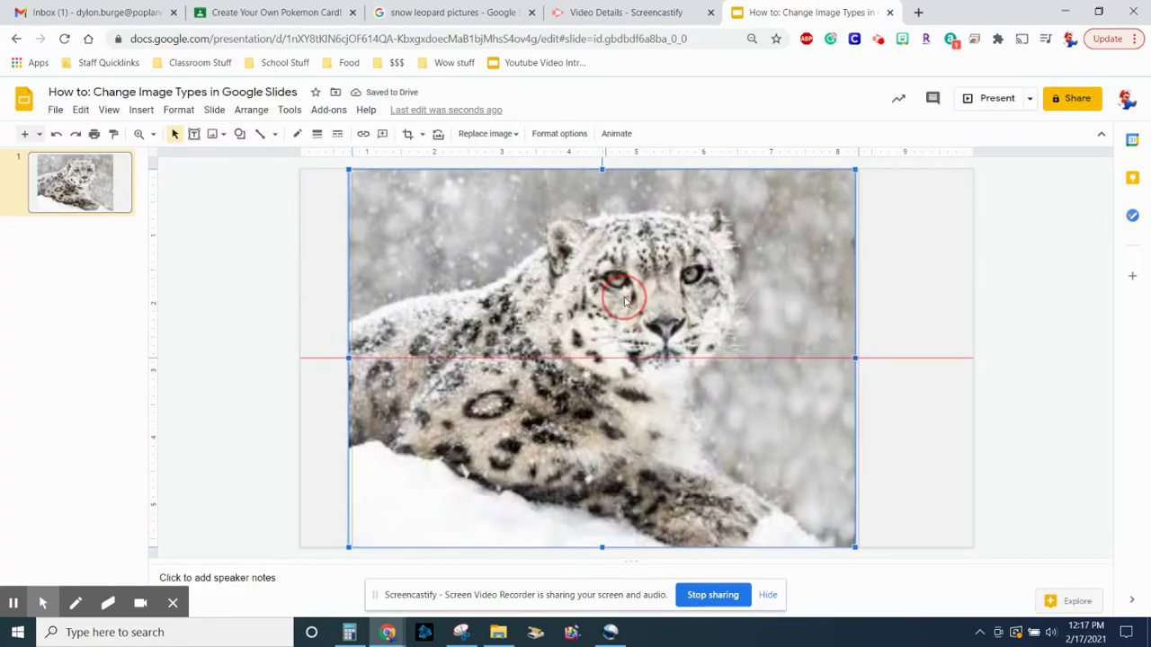
{"action": "left_click_drag", "start_coordinate": [625, 301], "coordinate": [631, 300]}
{"action": "left_click", "coordinate": [223, 232]}
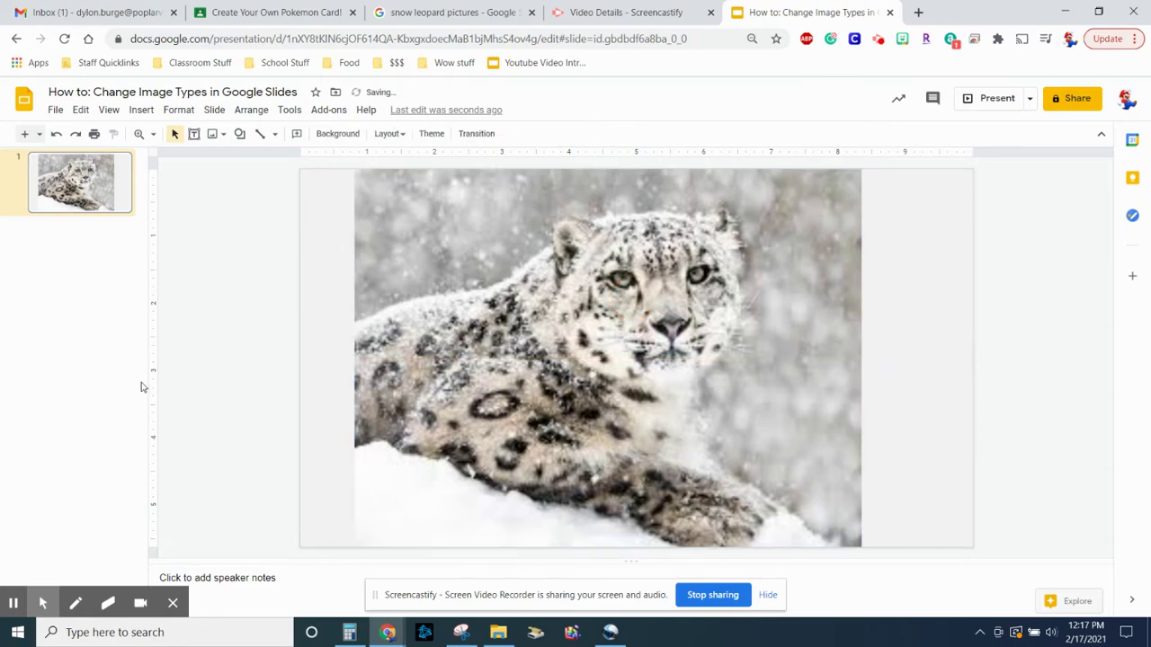
- Download the current slide as a JPEG image named SnowBall in Downloads, replacing the existing file
{"action": "left_click", "coordinate": [53, 110]}
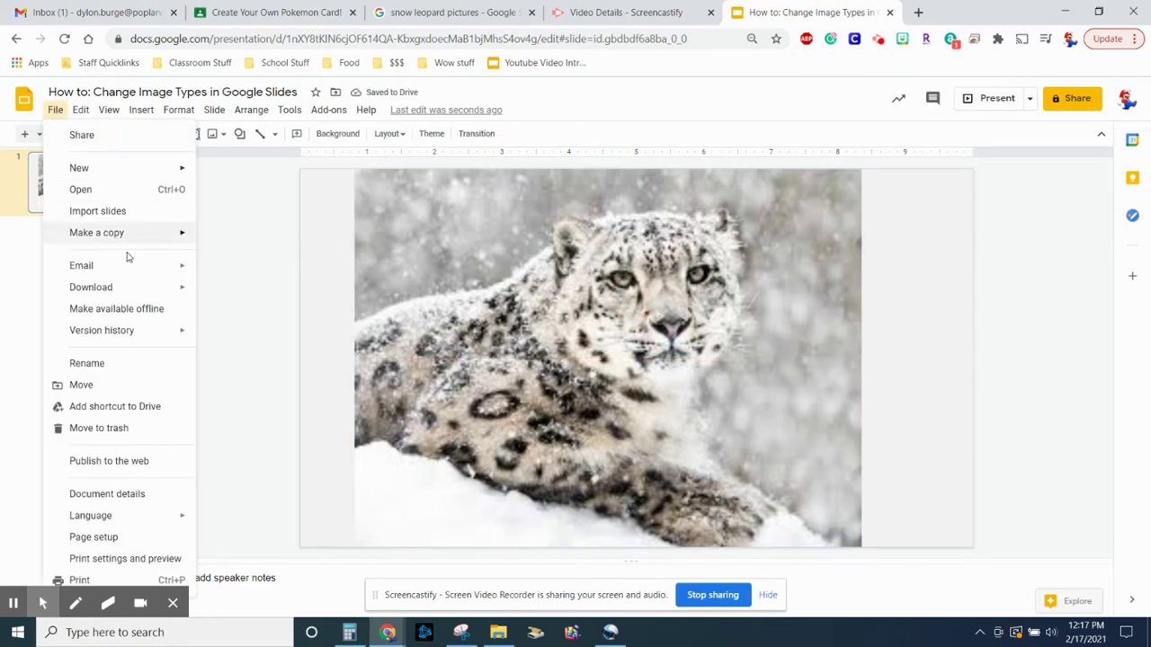
{"action": "mouse_move", "coordinate": [167, 288]}
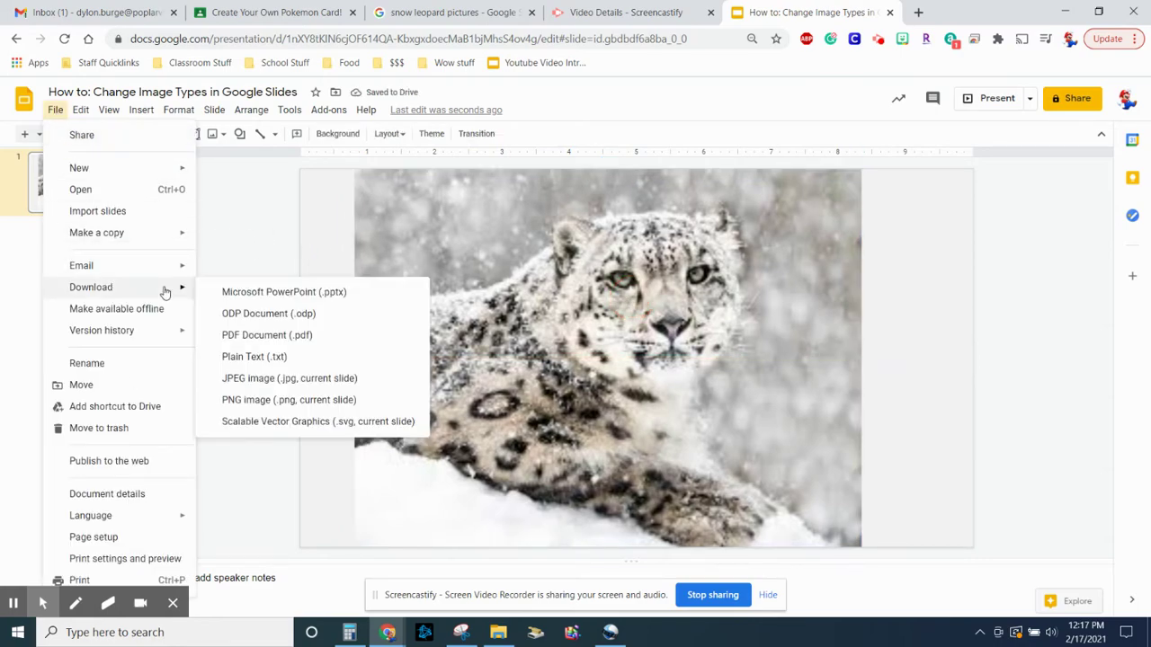
{"action": "left_click", "coordinate": [269, 381]}
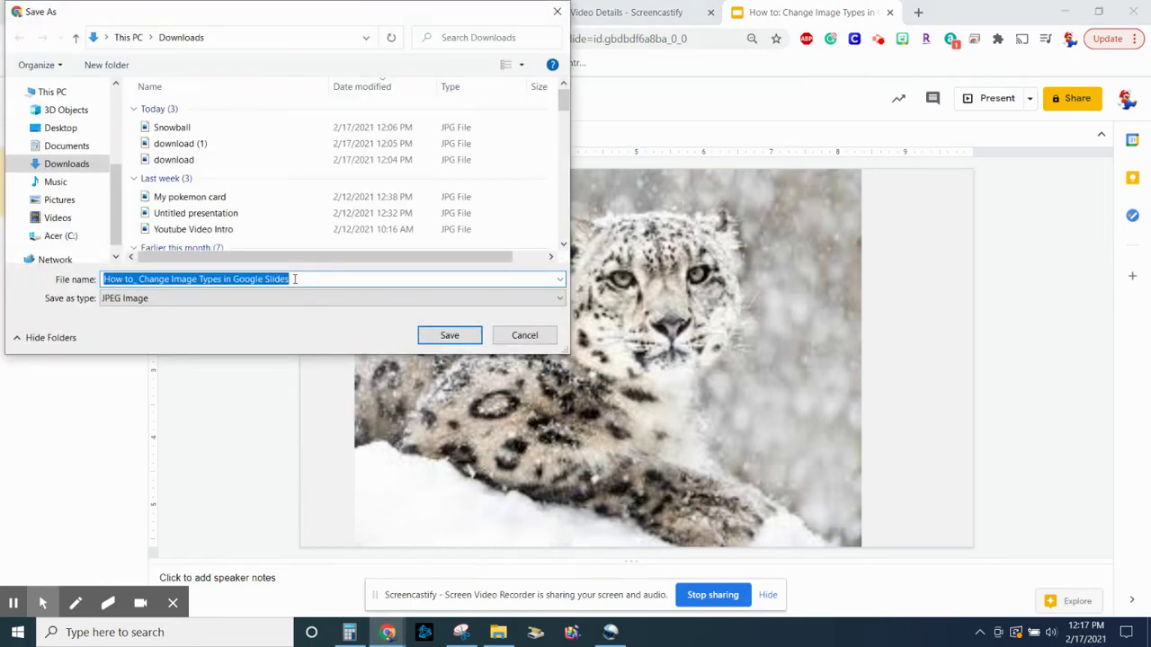
{"action": "type", "text": "Snow "}
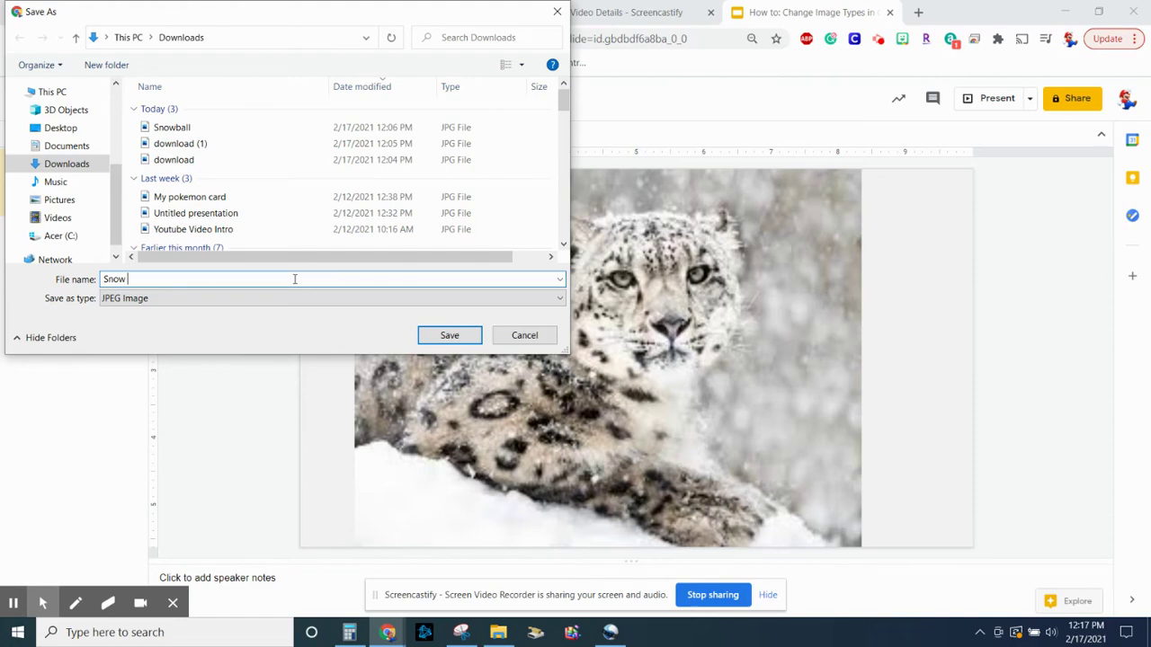
{"action": "type", "text": "Ball"}
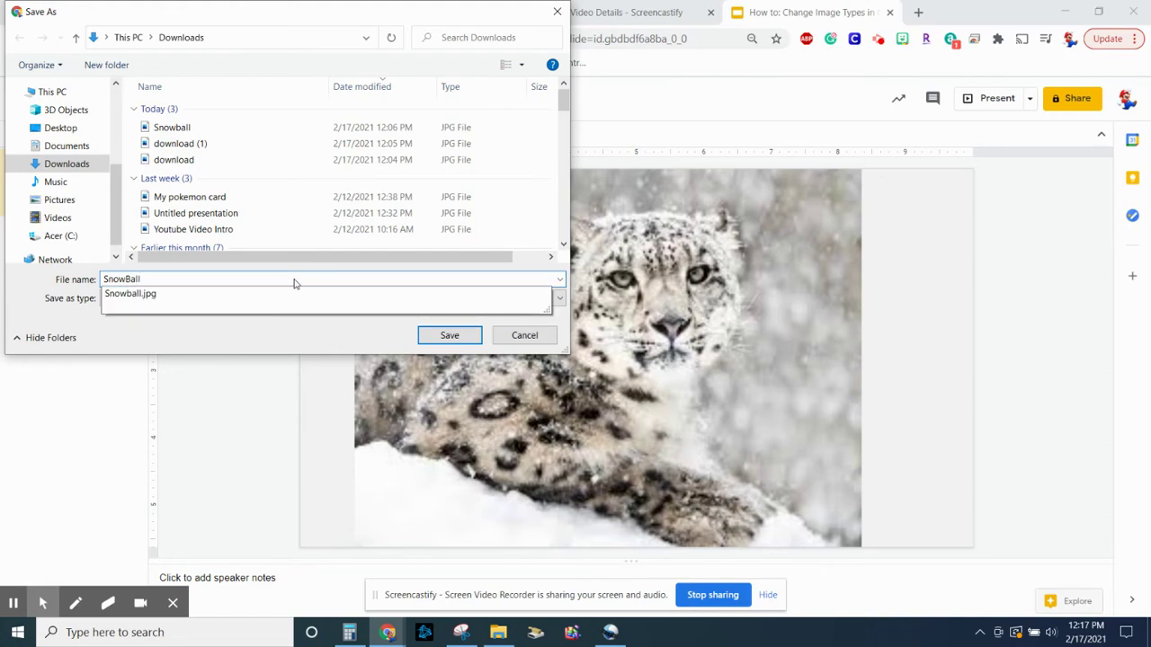
{"action": "key", "text": "Return"}
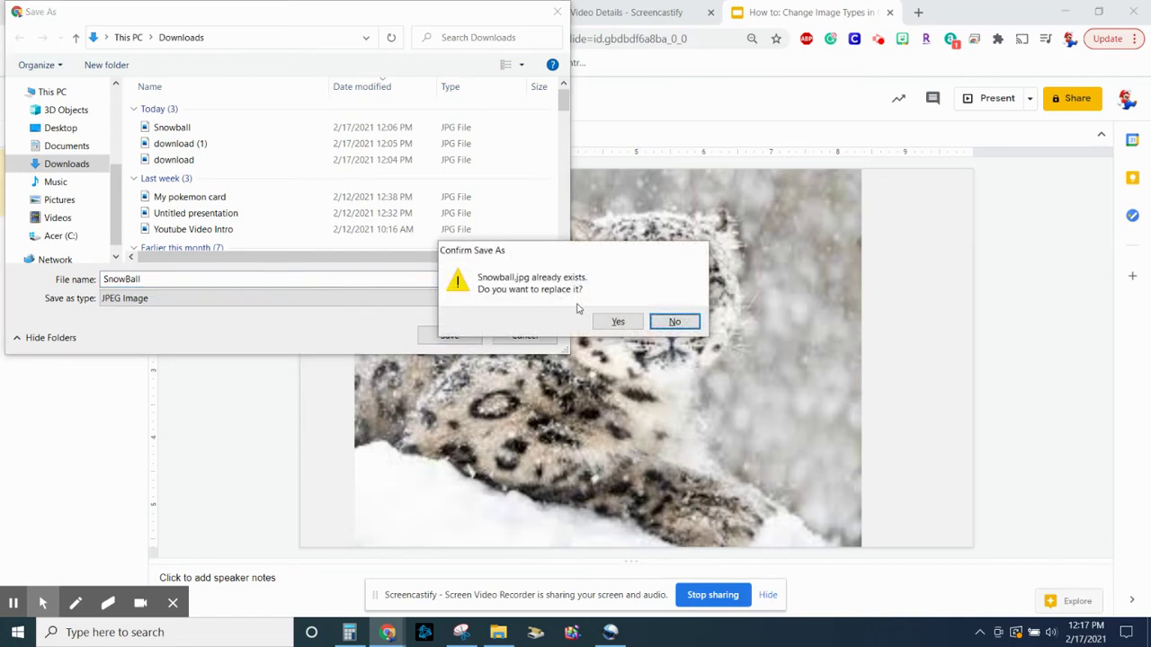
{"action": "left_click", "coordinate": [618, 321]}
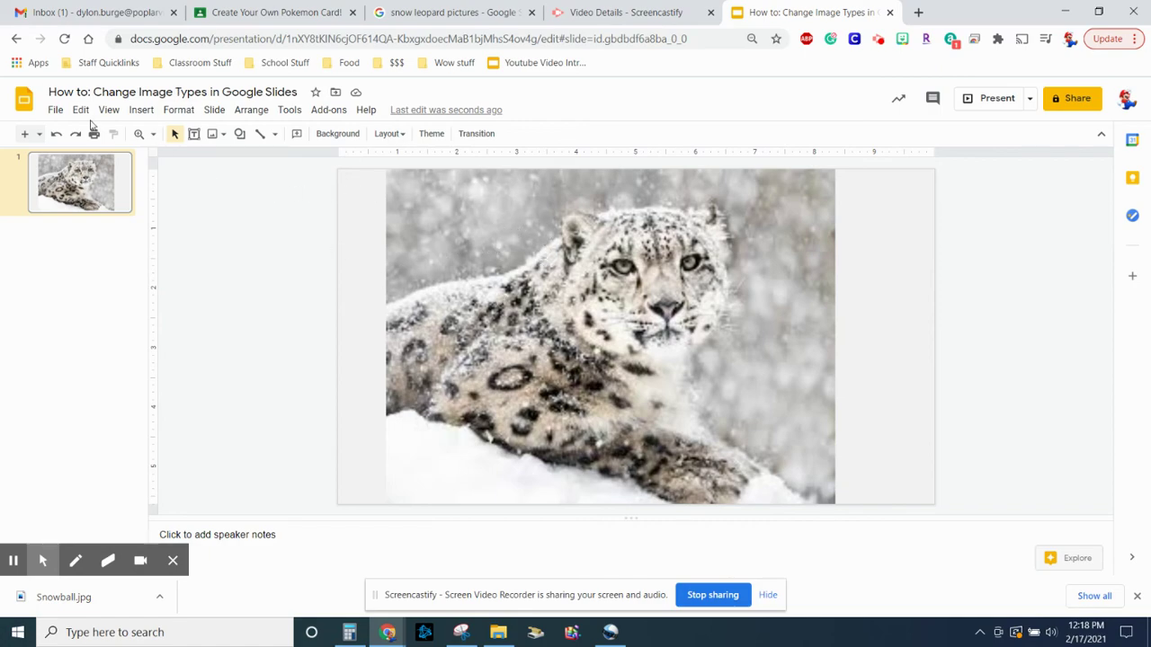
- Show the file formats available for downloading the presentation
{"action": "left_click", "coordinate": [57, 111]}
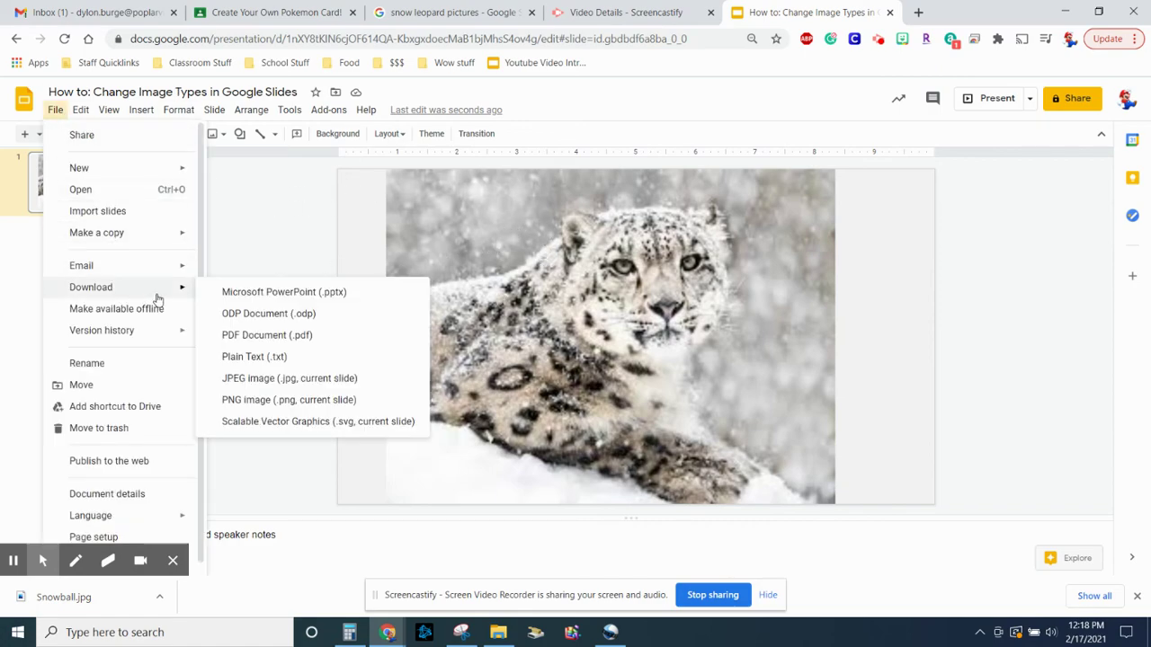